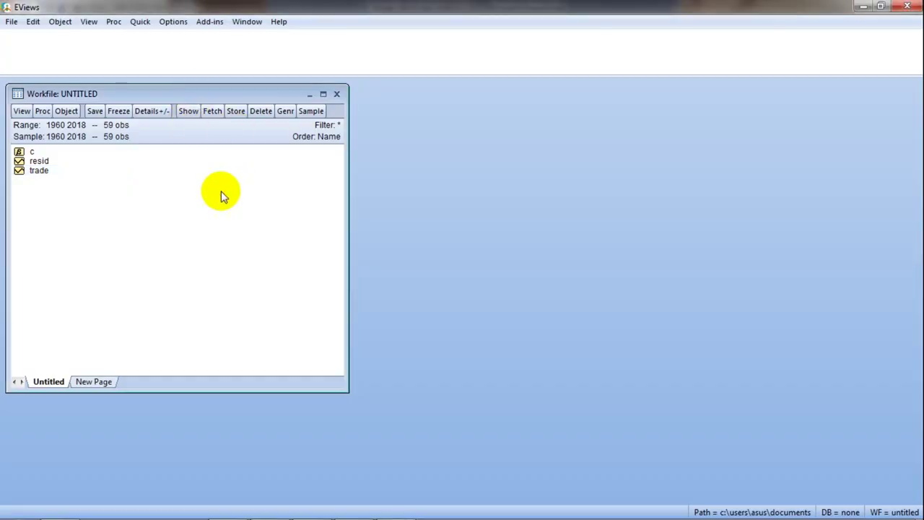
Open the trade series in spreadsheet view, place its window beside the workfile, and look through its yearly values
{"action": "double_click", "coordinate": [36, 179]}
{"action": "left_click", "coordinate": [461, 286]}
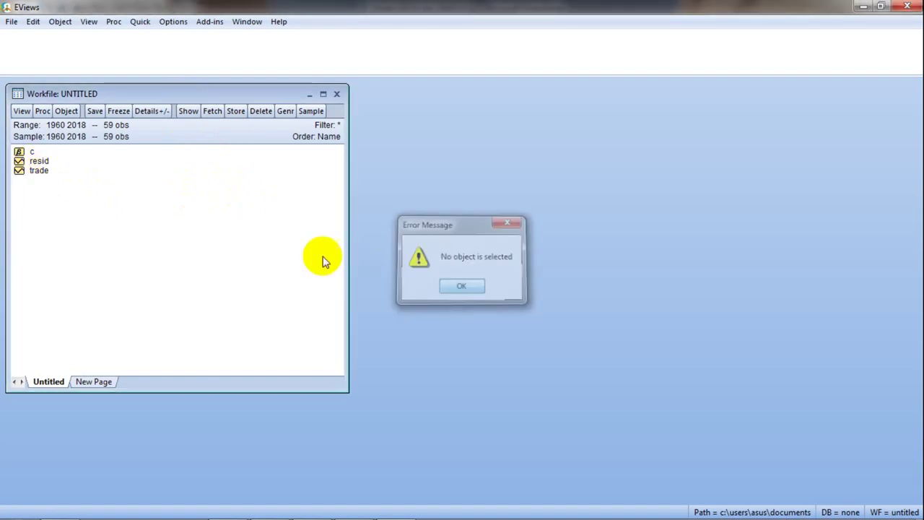
{"action": "double_click", "coordinate": [41, 171]}
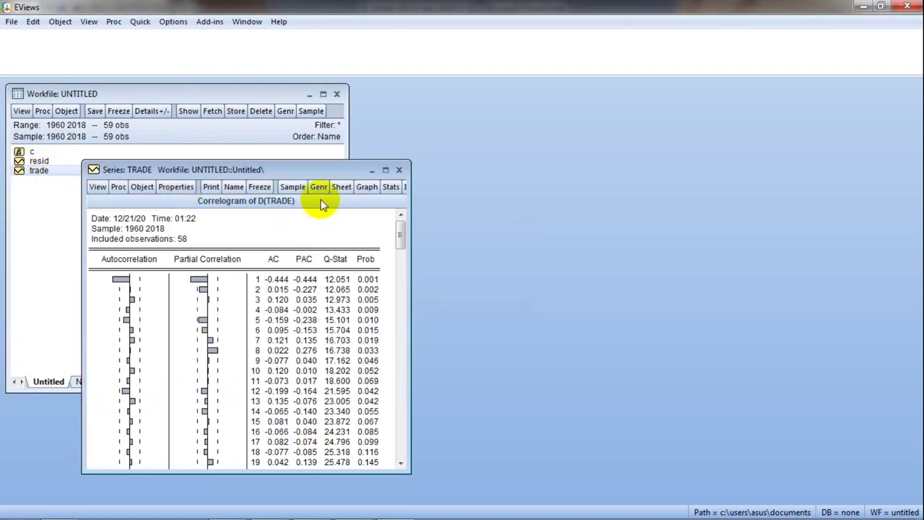
{"action": "left_click", "coordinate": [97, 186]}
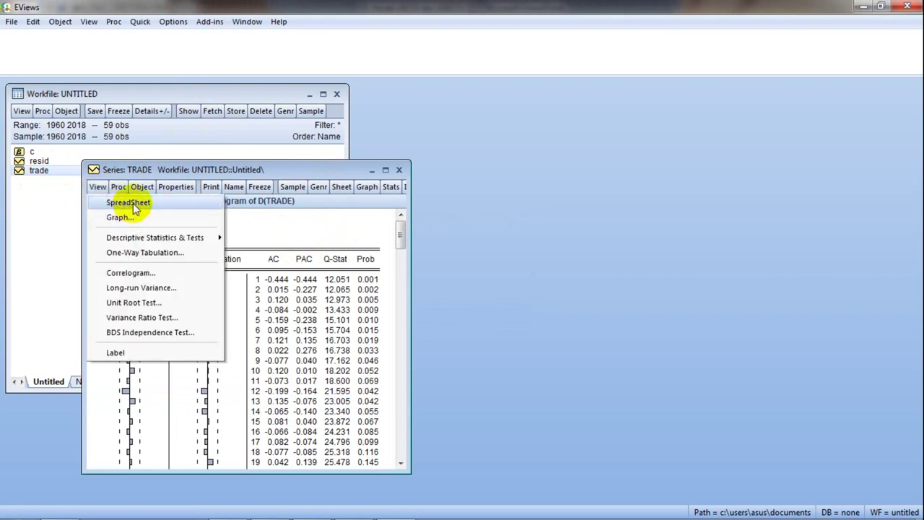
{"action": "left_click", "coordinate": [130, 202]}
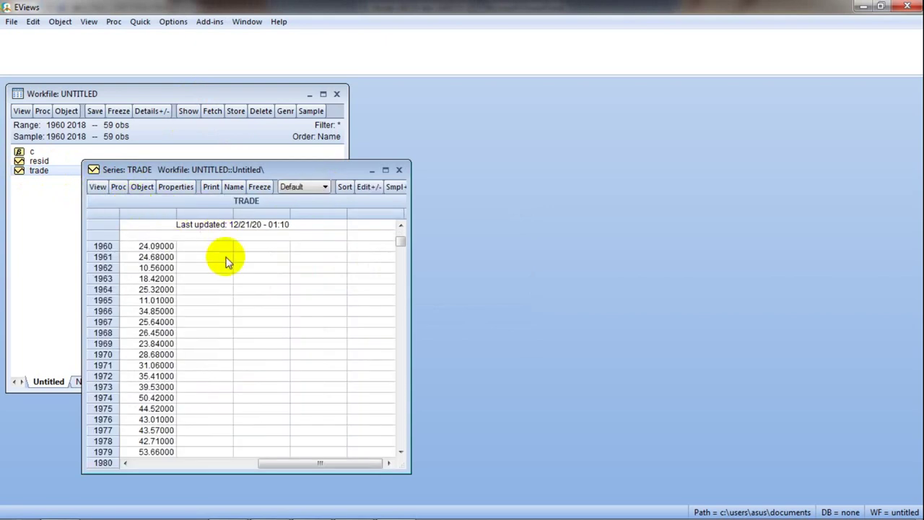
{"action": "left_click_drag", "start_coordinate": [331, 170], "coordinate": [611, 91]}
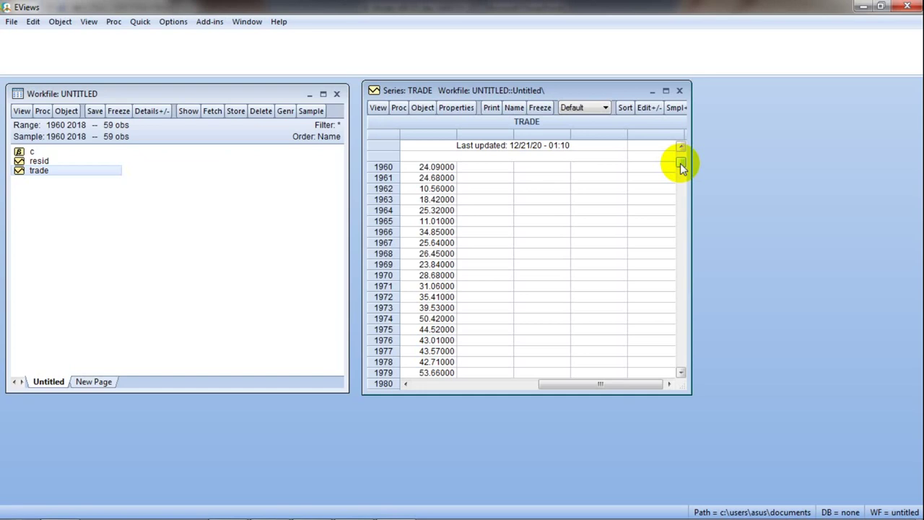
{"action": "left_click_drag", "start_coordinate": [680, 163], "coordinate": [696, 355]}
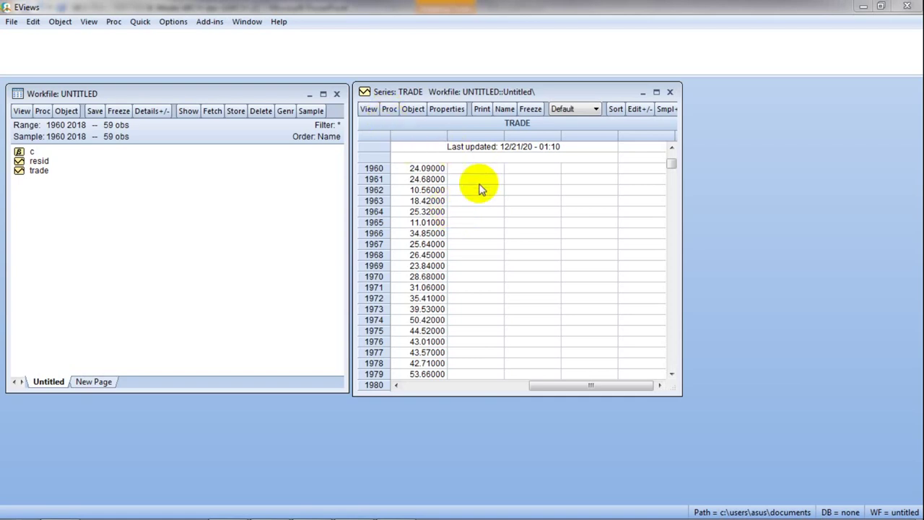
Display the correlogram of the trade series at level with 24 lags
{"action": "left_click", "coordinate": [367, 112]}
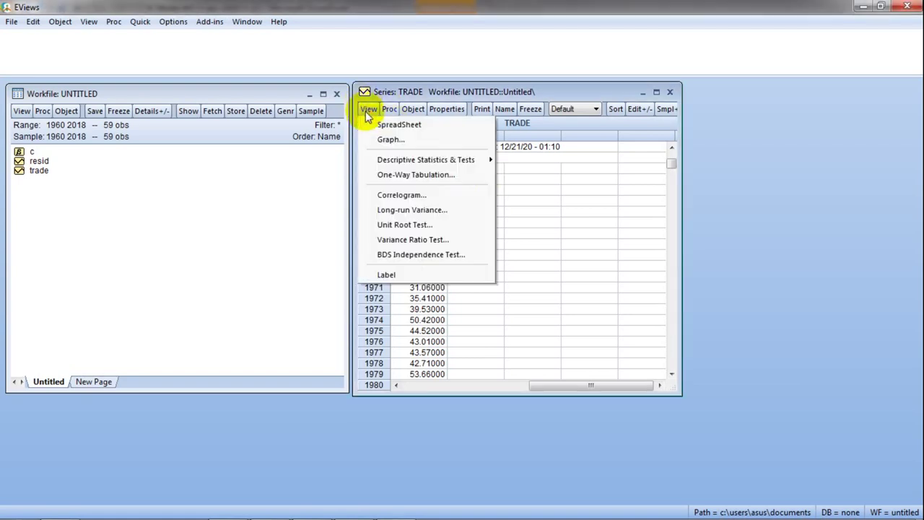
{"action": "left_click", "coordinate": [430, 195]}
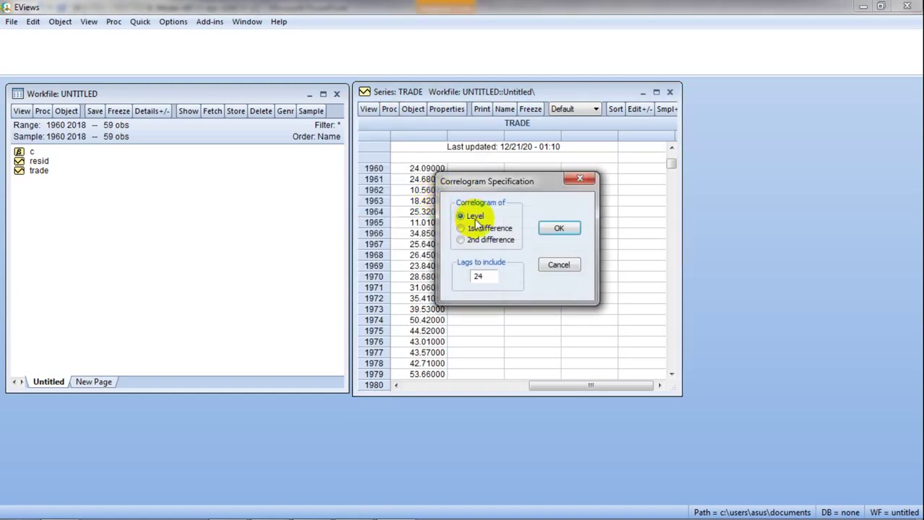
{"action": "left_click", "coordinate": [562, 228]}
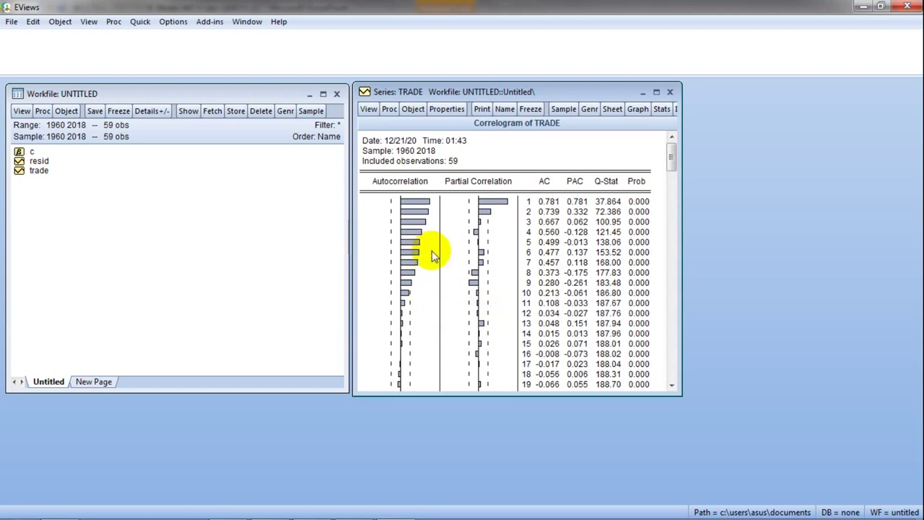
Display the correlogram of the trade series in 1st difference with 24 lags and view its lower rows
{"action": "left_click", "coordinate": [371, 110]}
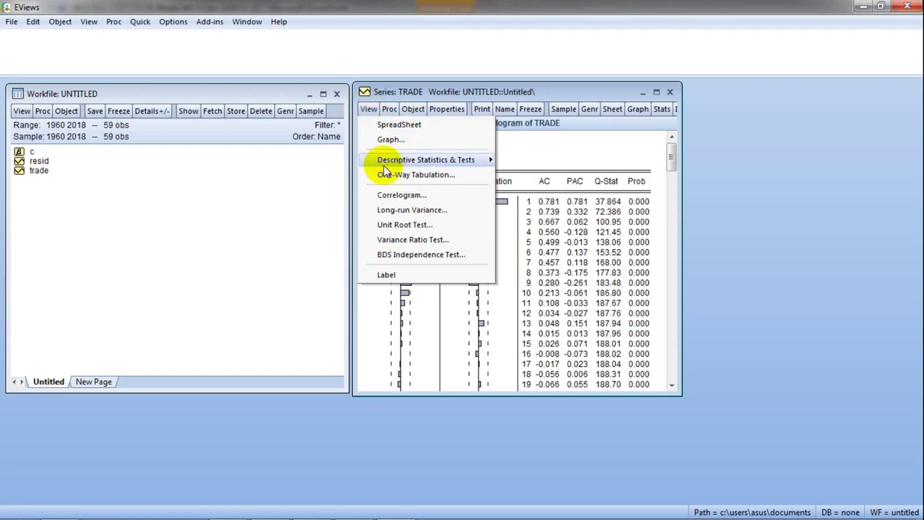
{"action": "left_click", "coordinate": [401, 196]}
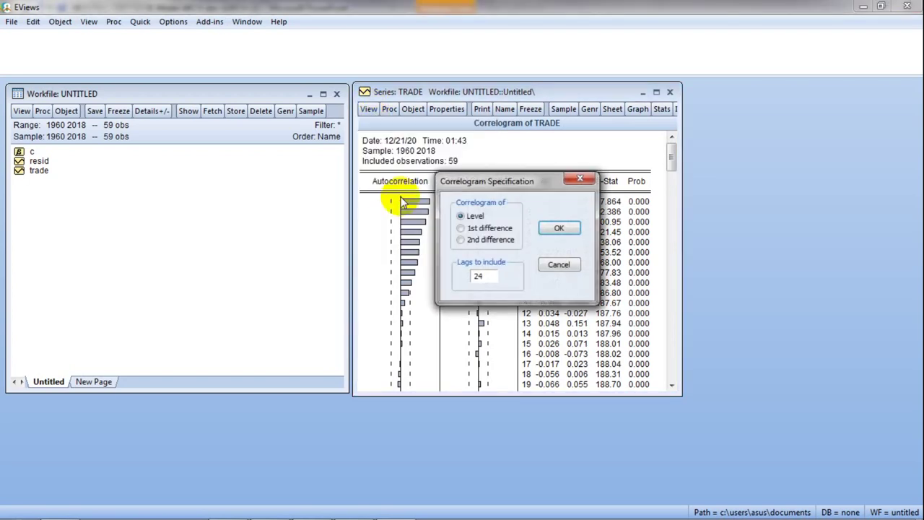
{"action": "left_click", "coordinate": [461, 228]}
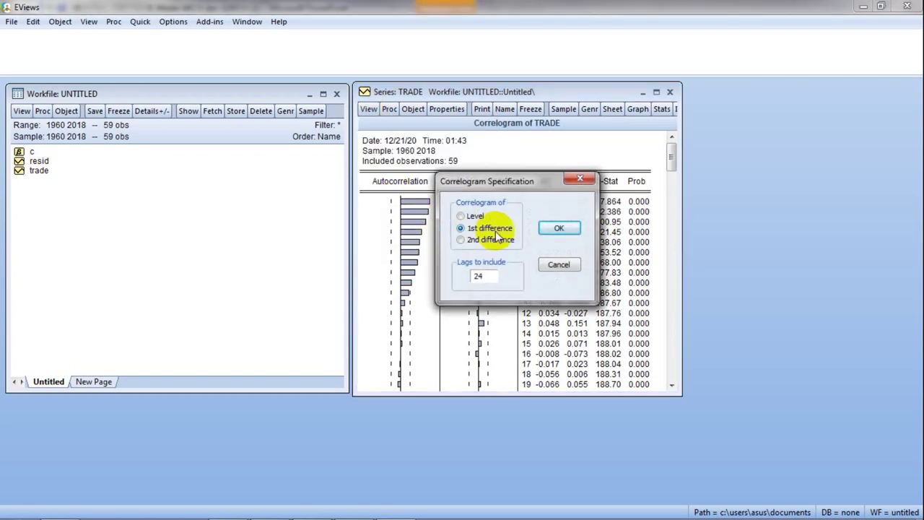
{"action": "left_click", "coordinate": [561, 229]}
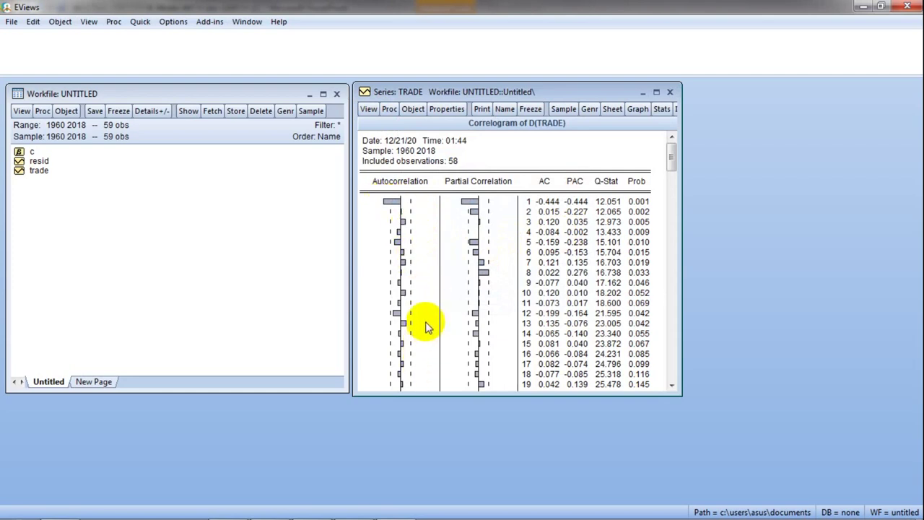
{"action": "scroll", "coordinate": [423, 324], "scroll_direction": "down", "scroll_amount": 1}
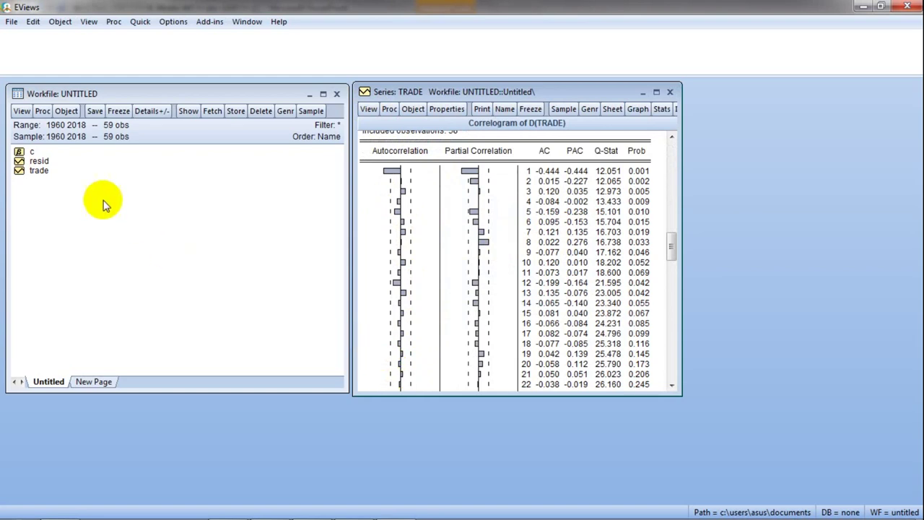
Create a new Equation object named AR1 in the workfile
{"action": "left_click", "coordinate": [39, 171]}
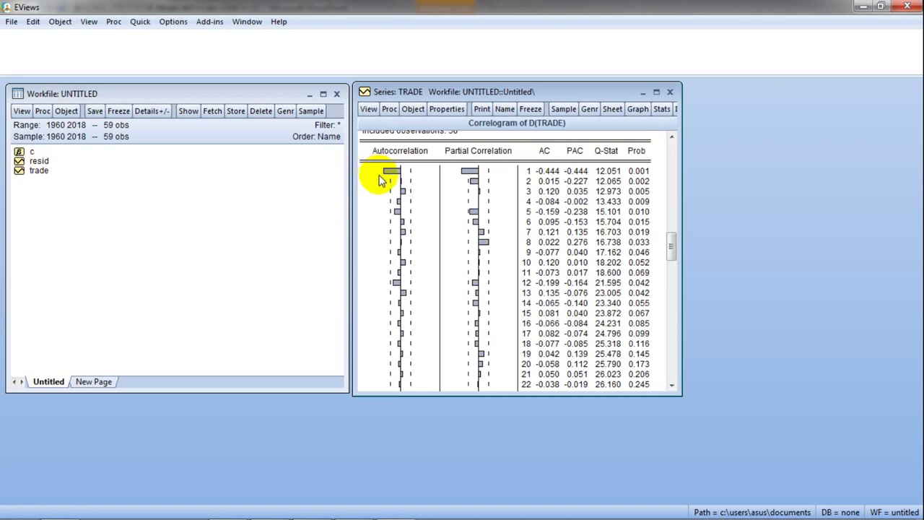
{"action": "left_click", "coordinate": [66, 112]}
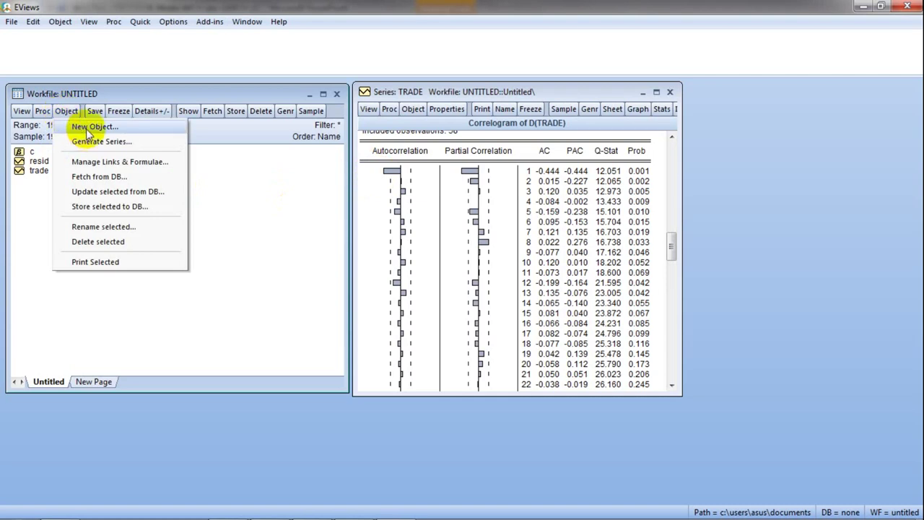
{"action": "left_click", "coordinate": [84, 127]}
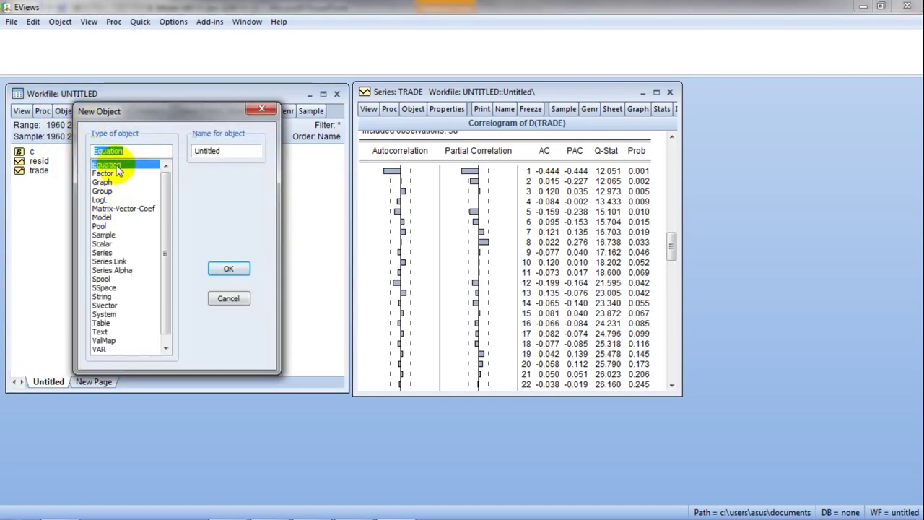
{"action": "left_click_drag", "start_coordinate": [235, 150], "coordinate": [207, 149]}
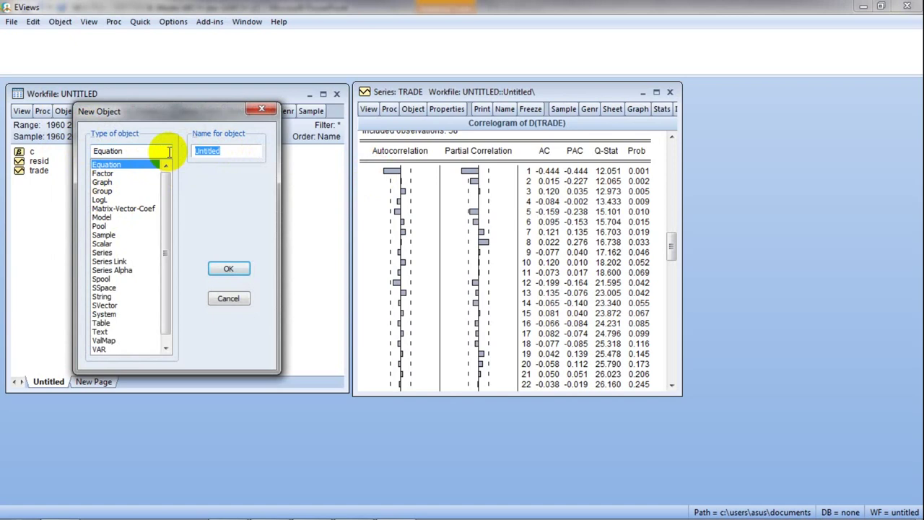
{"action": "type", "text": "A"}
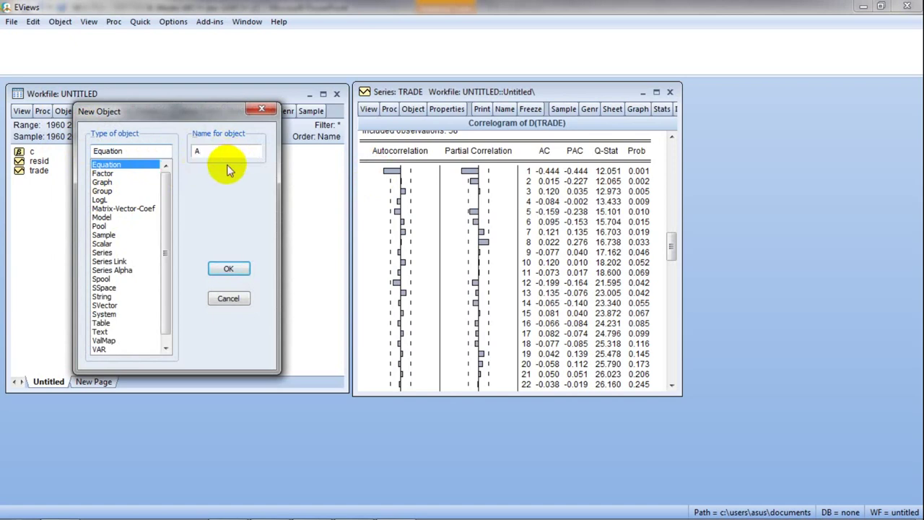
{"action": "type", "text": "R1"}
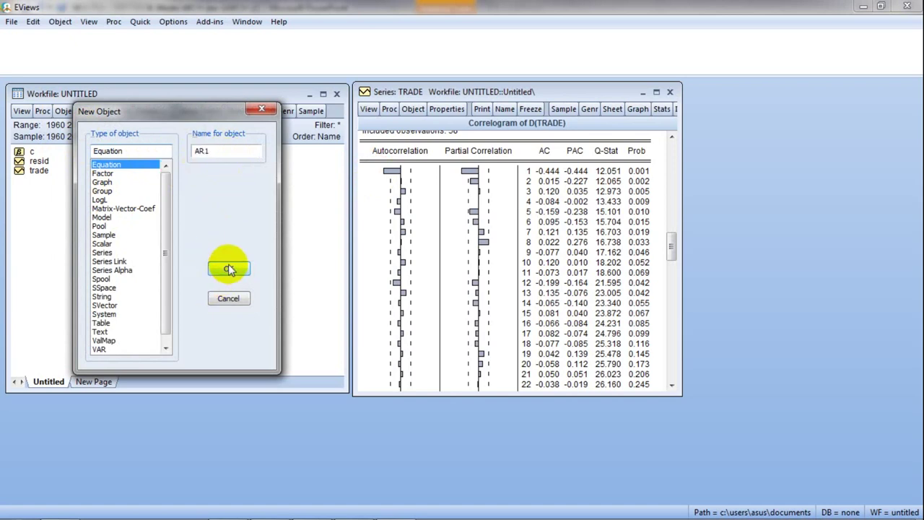
{"action": "left_click", "coordinate": [226, 269]}
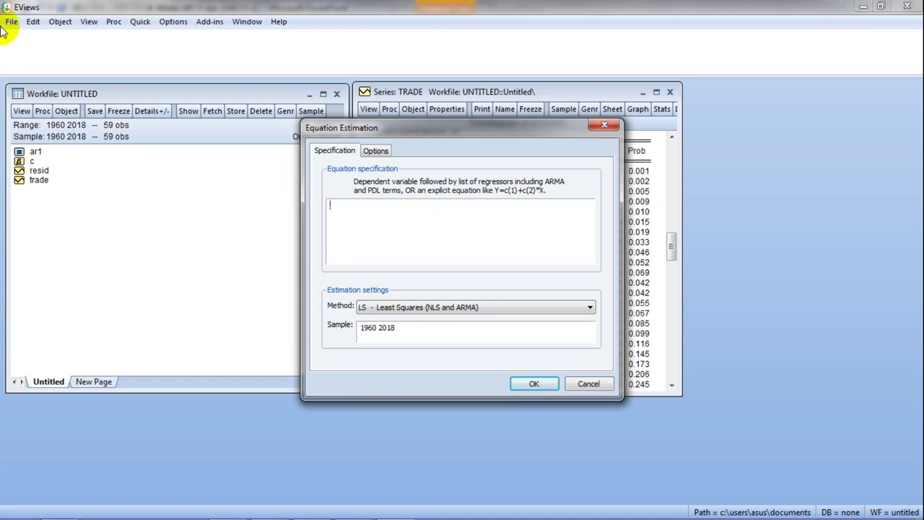
Estimate the AR1 equation with the specification "d(trade) c ar(1)" and place its output window beside the trade correlogram
{"action": "type", "text": "d(trade) c"}
{"action": "type", "text": "ar(1)"}
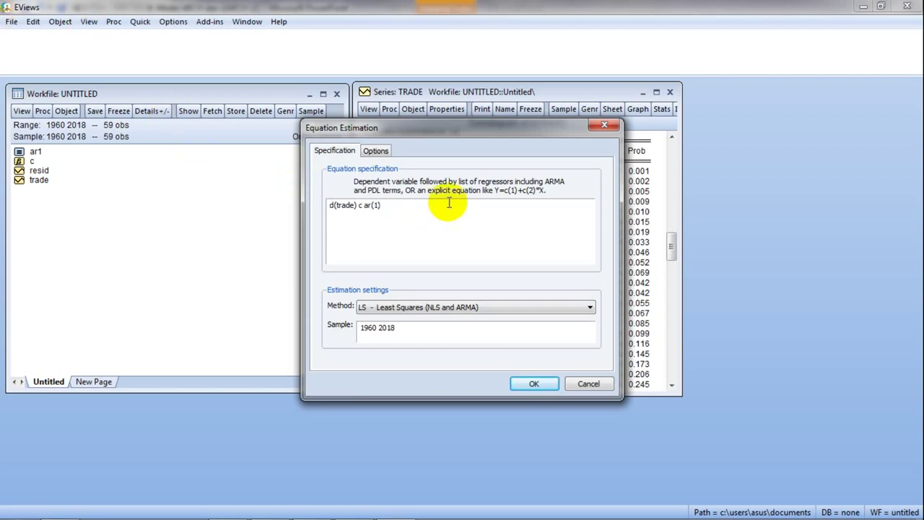
{"action": "left_click", "coordinate": [531, 384]}
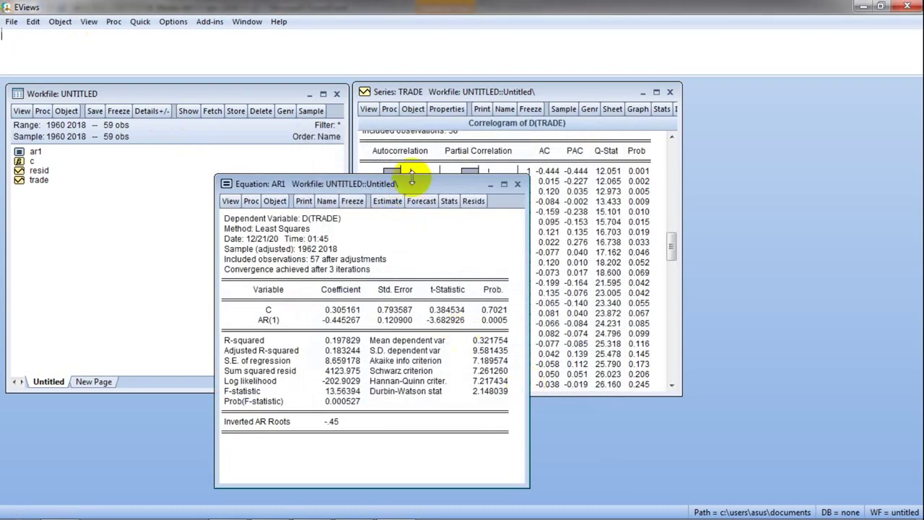
{"action": "left_click_drag", "start_coordinate": [415, 185], "coordinate": [777, 88]}
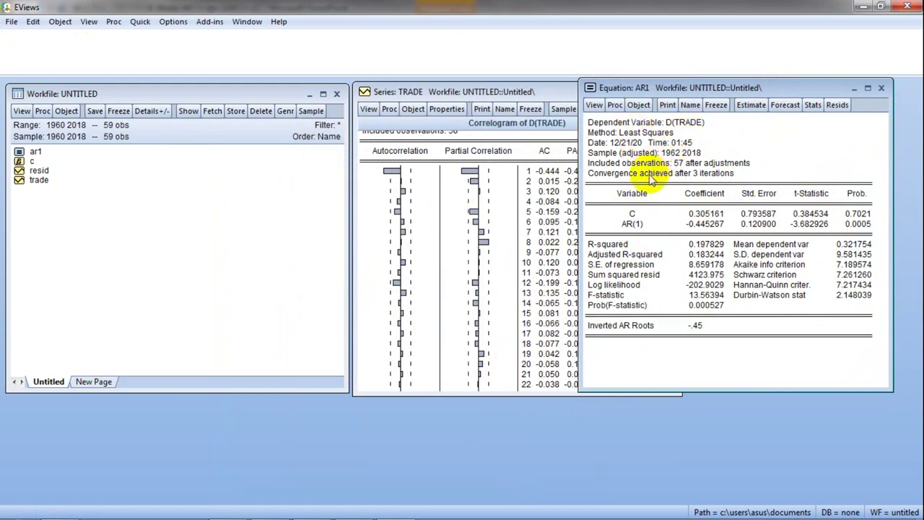
Display the Correlogram - Q-statistics residual diagnostic for the AR1 equation with 24 lags
{"action": "left_click", "coordinate": [594, 105]}
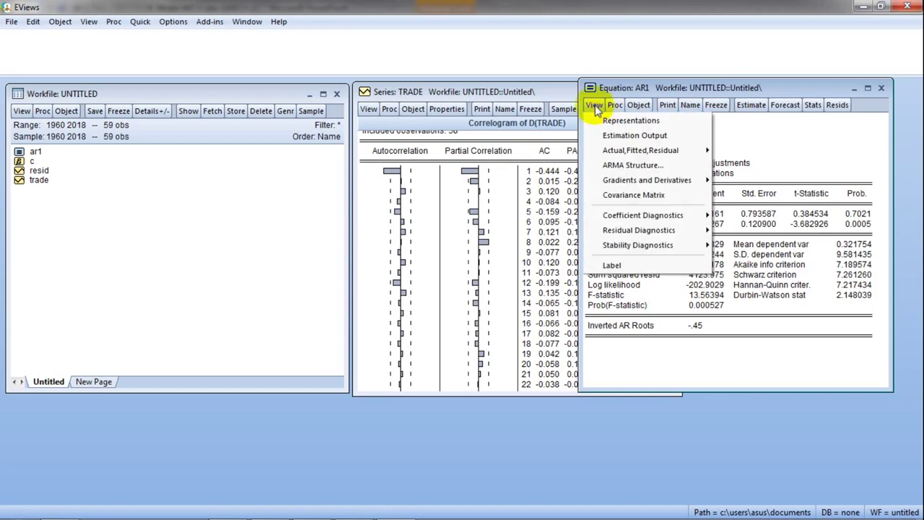
{"action": "mouse_move", "coordinate": [635, 237]}
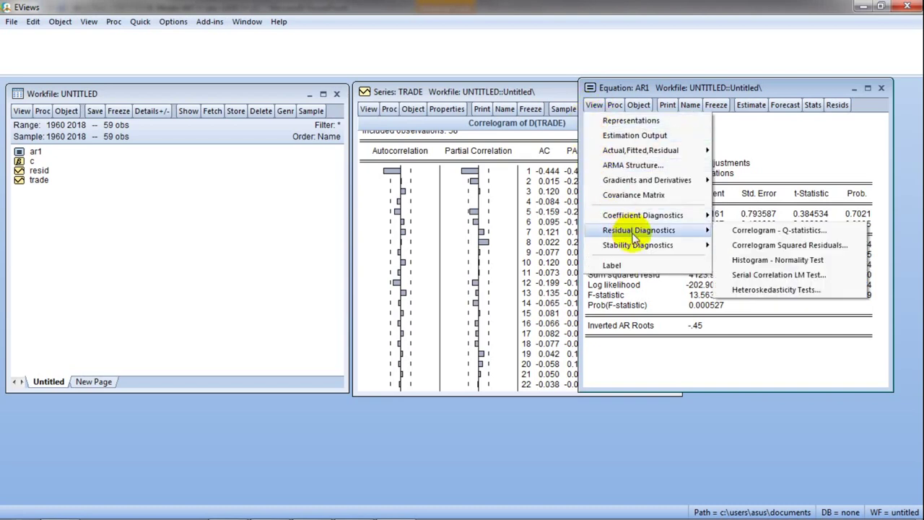
{"action": "left_click", "coordinate": [786, 231]}
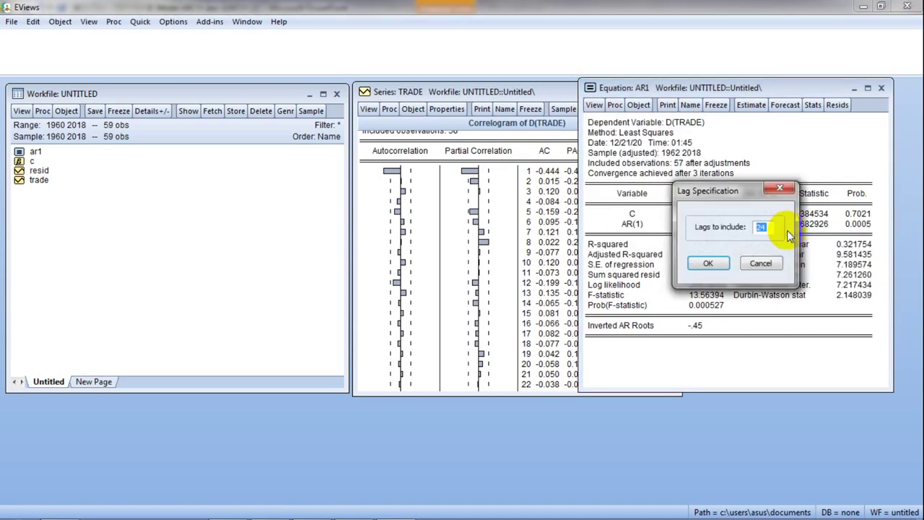
{"action": "left_click", "coordinate": [706, 263]}
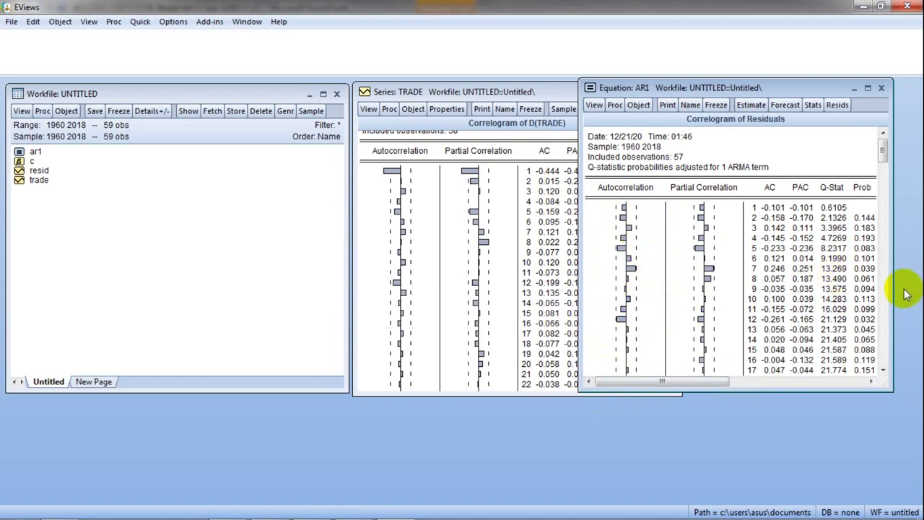
Examine the Q-statistic probabilities in the AR1 residual correlogram, particularly at lag 7, and close the equation window
{"action": "left_click", "coordinate": [864, 217]}
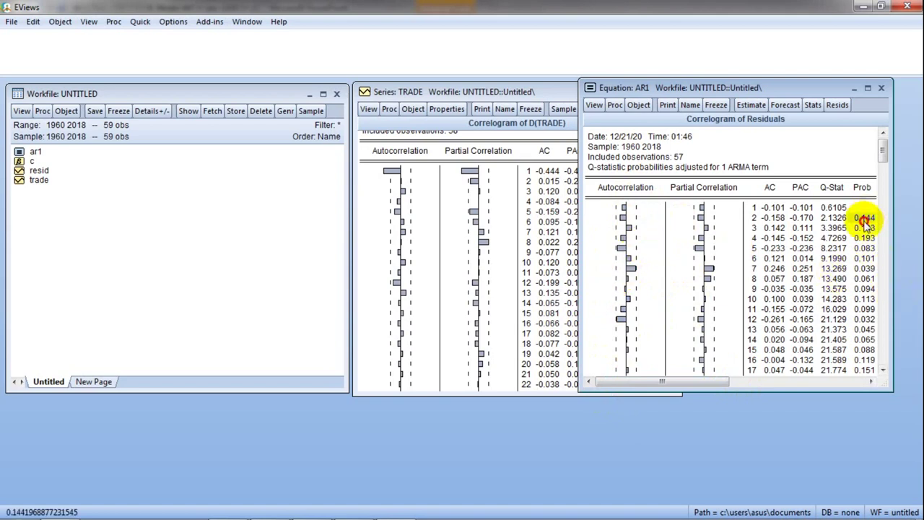
{"action": "left_click", "coordinate": [864, 237]}
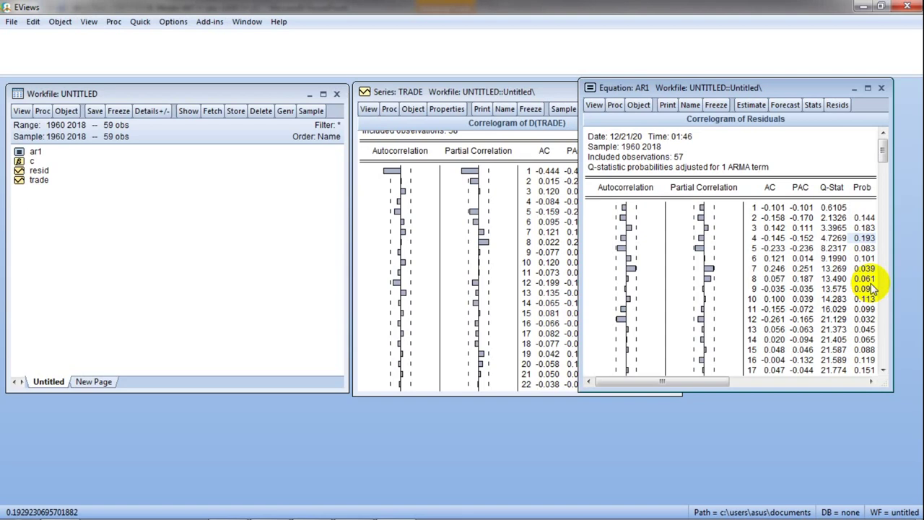
{"action": "left_click", "coordinate": [864, 247]}
{"action": "left_click", "coordinate": [864, 267]}
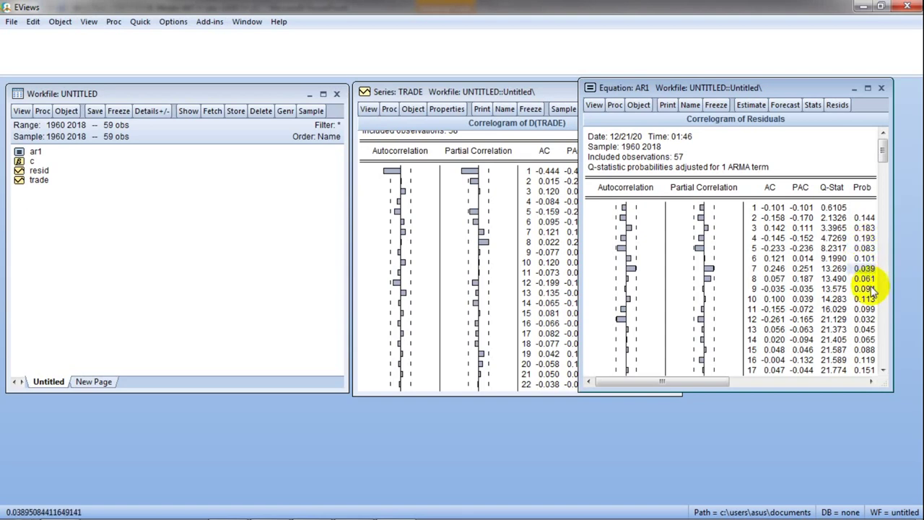
{"action": "left_click", "coordinate": [753, 269]}
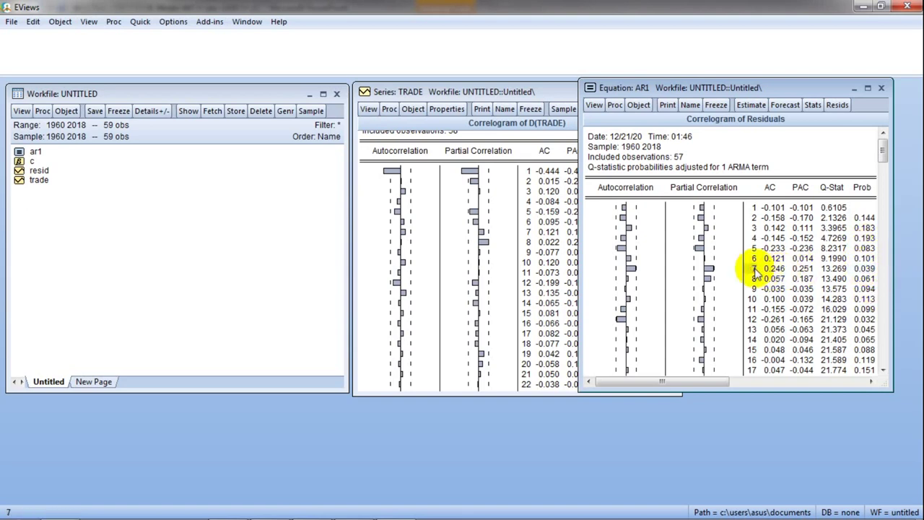
{"action": "left_click", "coordinate": [866, 269]}
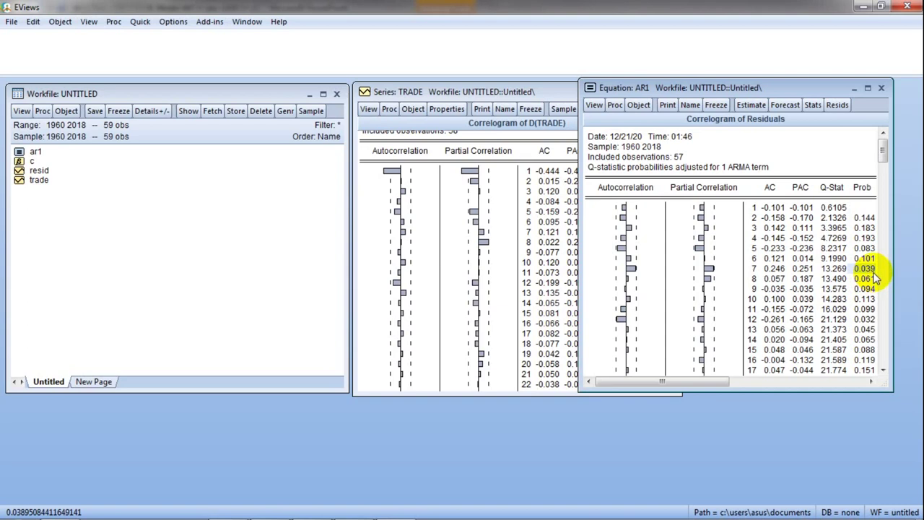
{"action": "left_click", "coordinate": [882, 88]}
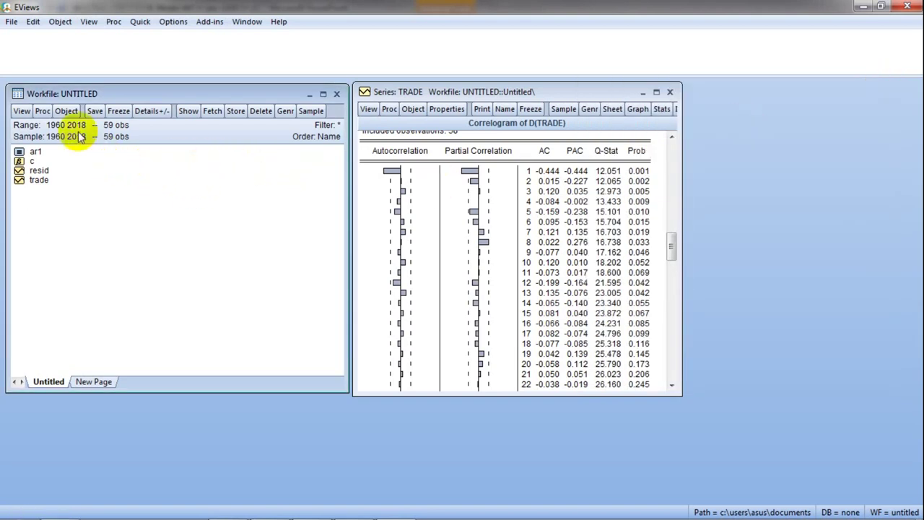
Create a new Equation object named ar1ar7 in the workfile
{"action": "left_click", "coordinate": [66, 110]}
{"action": "left_click", "coordinate": [97, 127]}
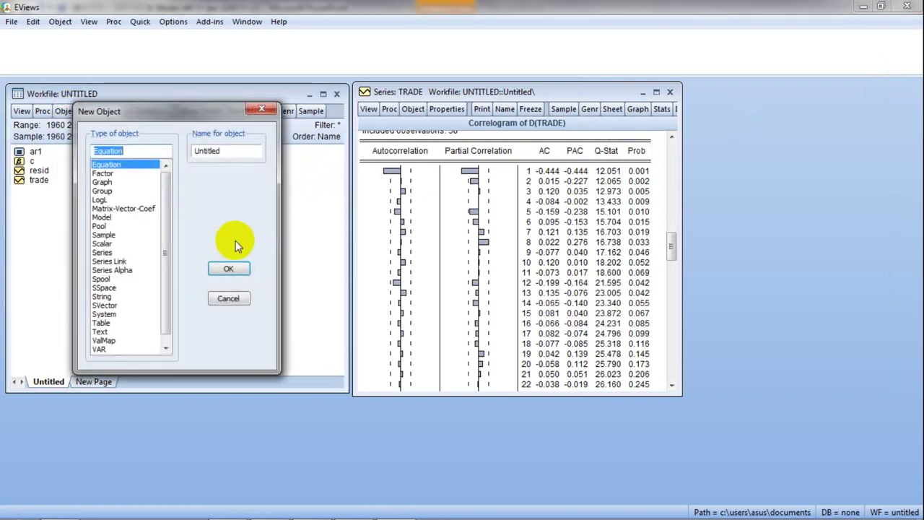
{"action": "type", "text": "ar"}
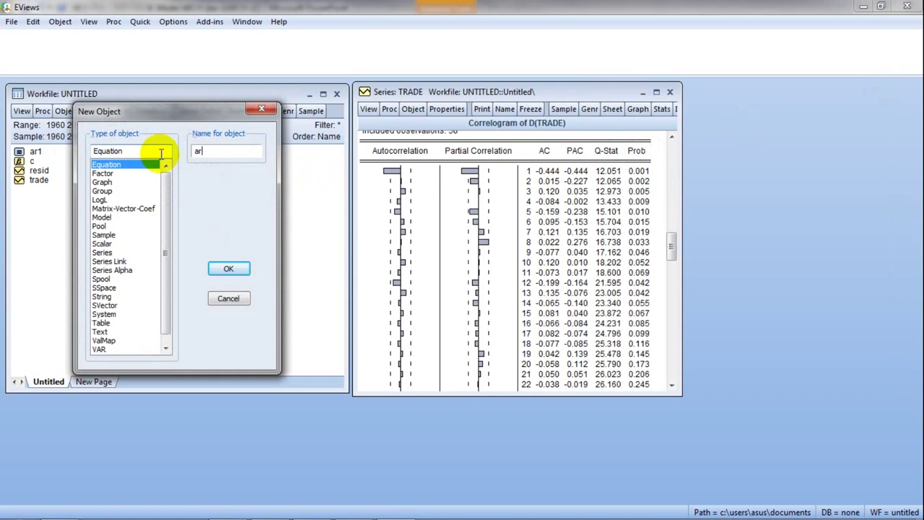
{"action": "type", "text": "1ar7"}
{"action": "key", "text": "Return"}
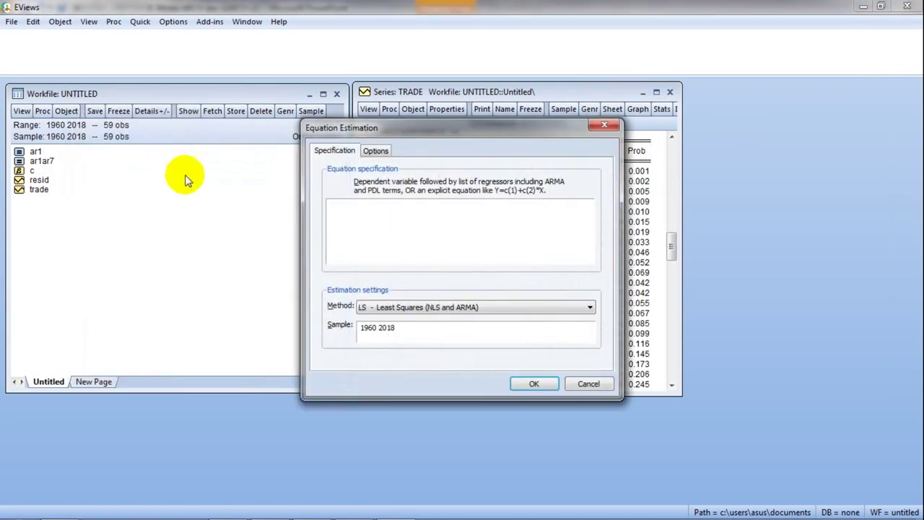
Estimate the ar1ar7 equation by least squares with the specification "d(trade) c ar(1) ar(7)" and place its output window beside the workfile and correlogram
{"action": "type", "text": "d"}
{"action": "type", "text": "("}
{"action": "type", "text": "trade"}
{"action": "type", "text": ") c "}
{"action": "type", "text": "c(1)"}
{"action": "key", "text": "BackSpace"}
{"action": "key", "text": "BackSpace"}
{"action": "key", "text": "BackSpace"}
{"action": "key", "text": "BackSpace"}
{"action": "type", "text": "ar(1) ar(7)"}
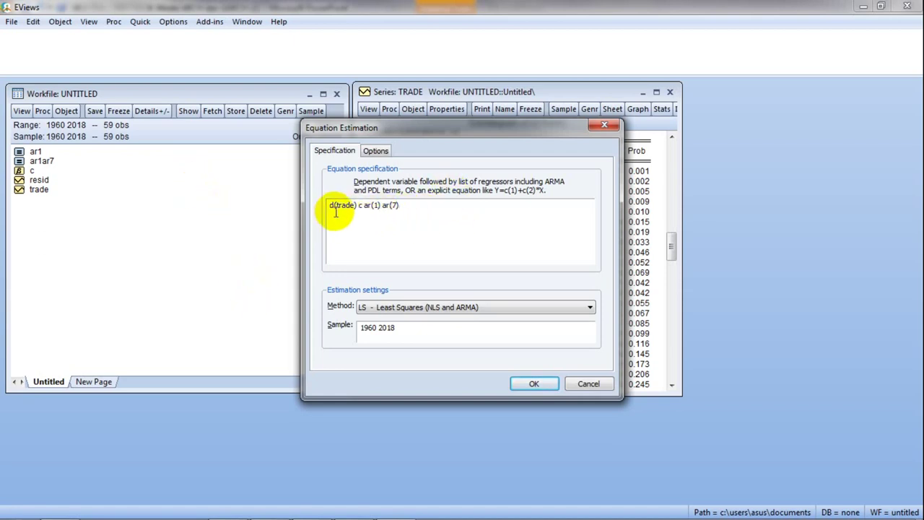
{"action": "left_click", "coordinate": [532, 386]}
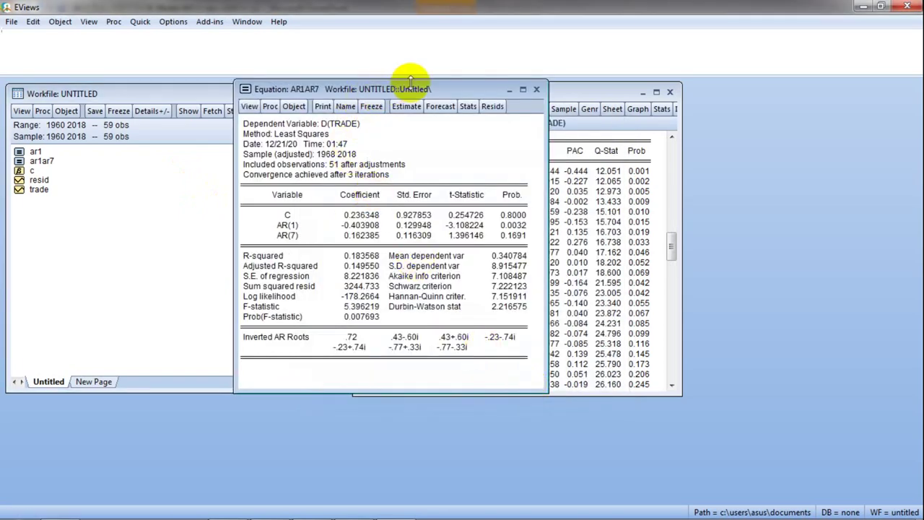
{"action": "left_click_drag", "start_coordinate": [430, 88], "coordinate": [740, 91]}
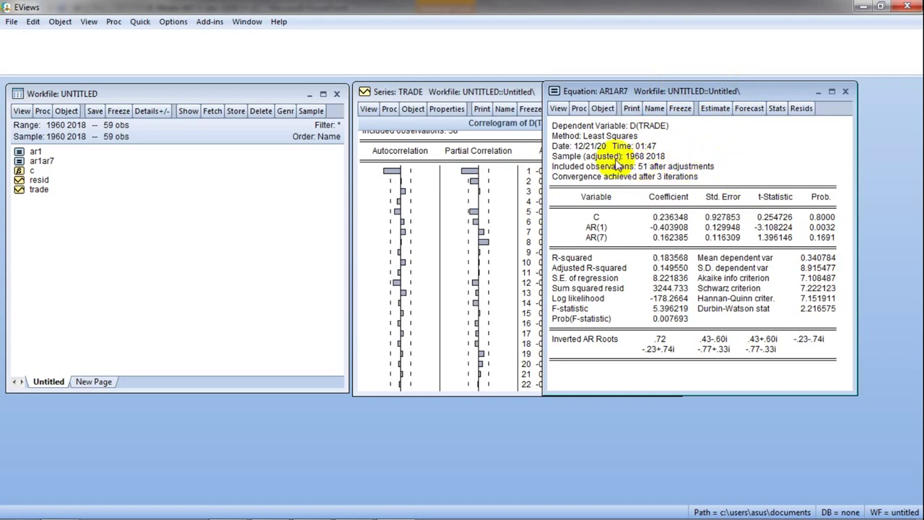
Display the Correlogram - Q-statistics residual diagnostic for the AR1AR7 equation with 24 lags and review its probabilities
{"action": "left_click", "coordinate": [558, 110]}
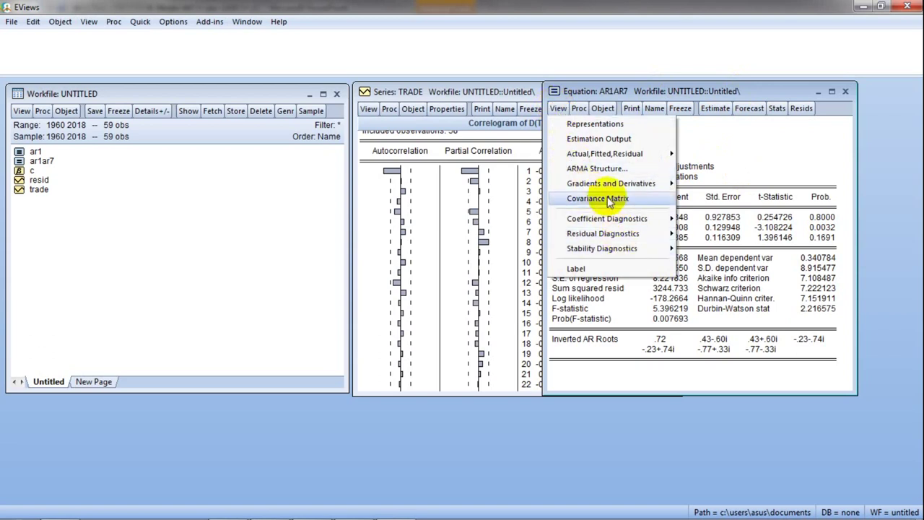
{"action": "mouse_move", "coordinate": [605, 241]}
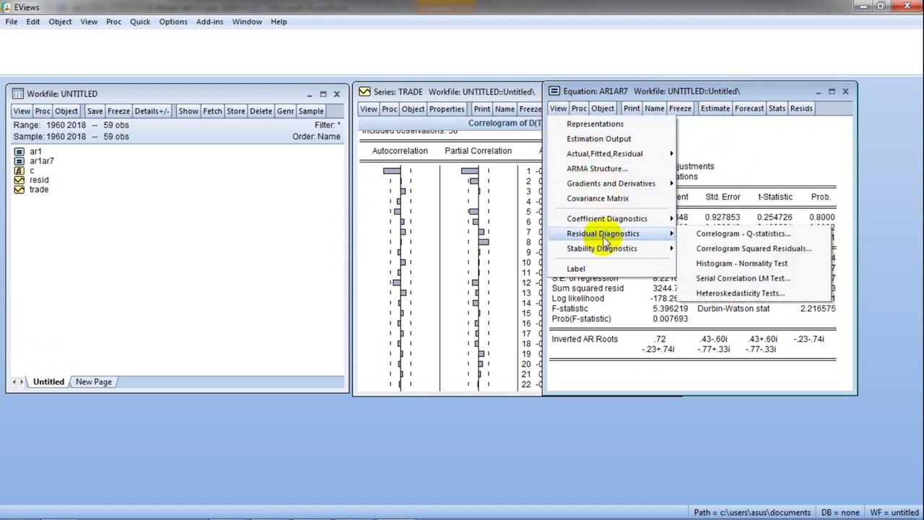
{"action": "left_click", "coordinate": [759, 235]}
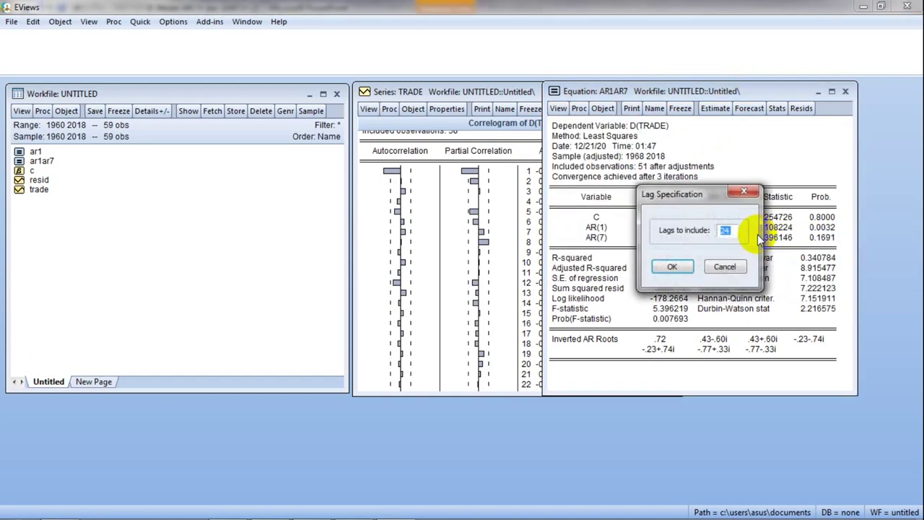
{"action": "left_click", "coordinate": [672, 267]}
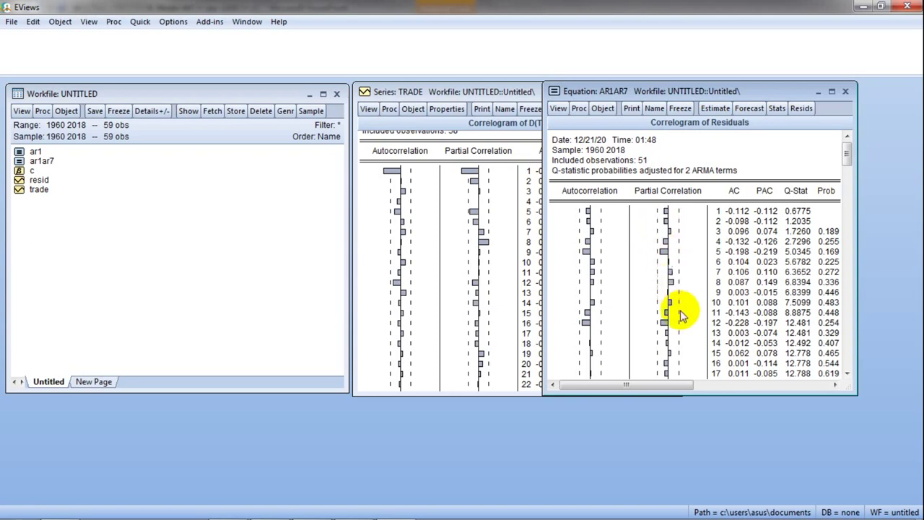
{"action": "left_click_drag", "start_coordinate": [845, 150], "coordinate": [850, 212]}
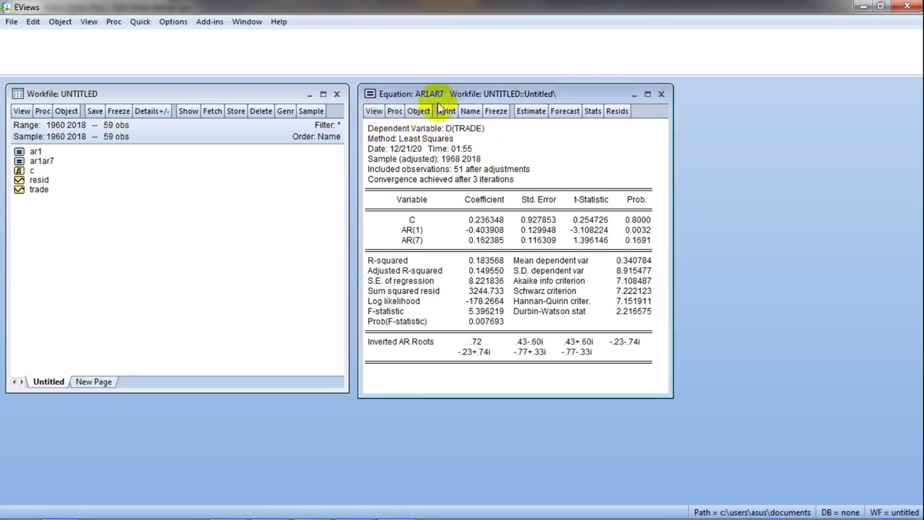
Run the ARCH heteroskedasticity test on the AR1AR7 residuals with 24 lags and check the Obs*R-squared Chi-Square probability
{"action": "left_click", "coordinate": [373, 112]}
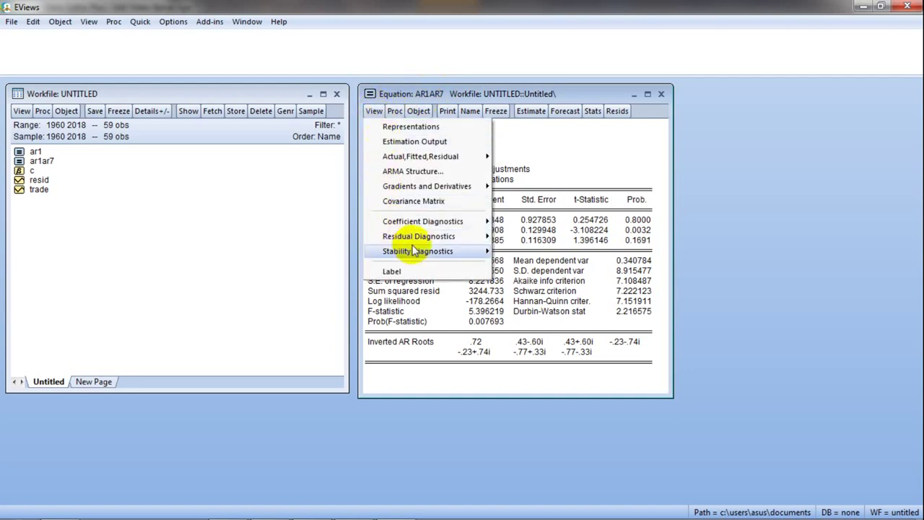
{"action": "mouse_move", "coordinate": [442, 240]}
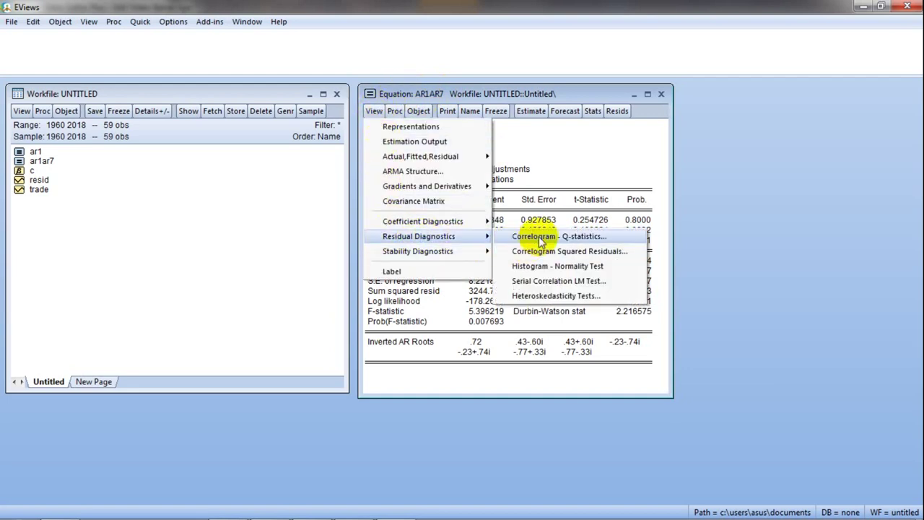
{"action": "left_click", "coordinate": [566, 302]}
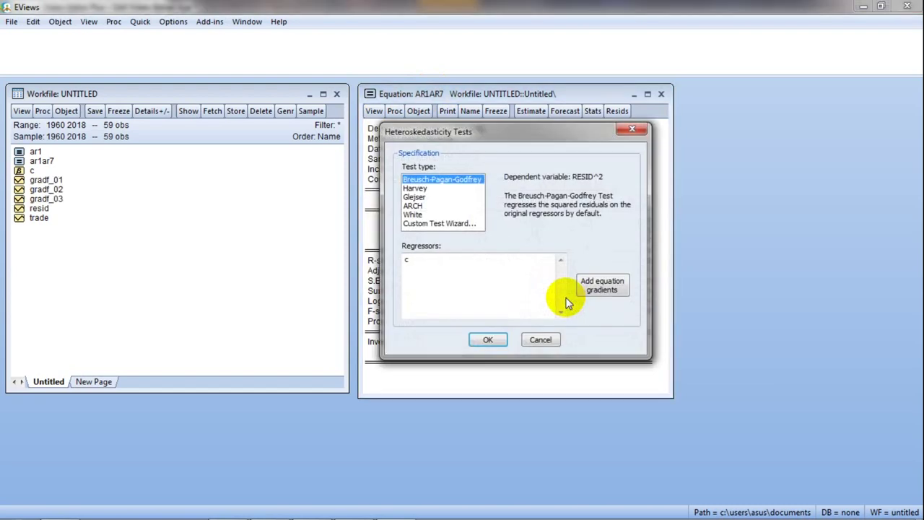
{"action": "left_click", "coordinate": [416, 214]}
{"action": "left_click", "coordinate": [419, 206]}
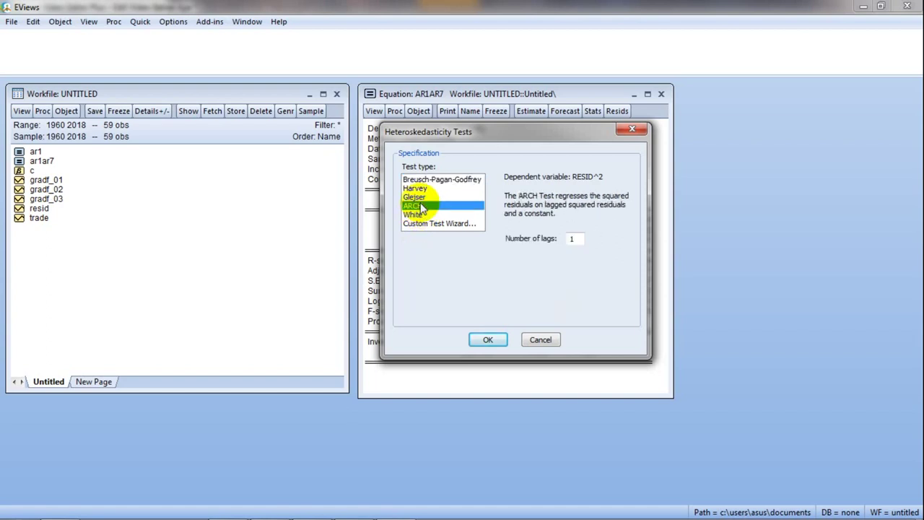
{"action": "double_click", "coordinate": [571, 239]}
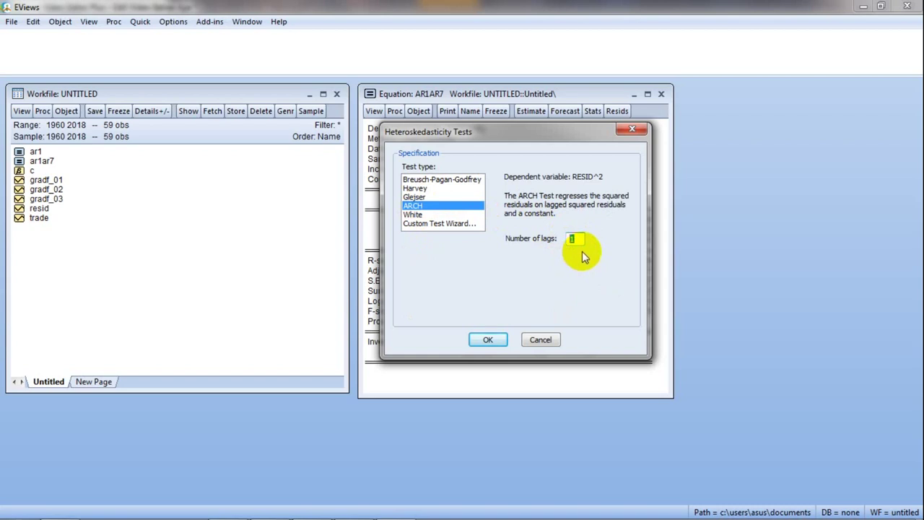
{"action": "type", "text": "24"}
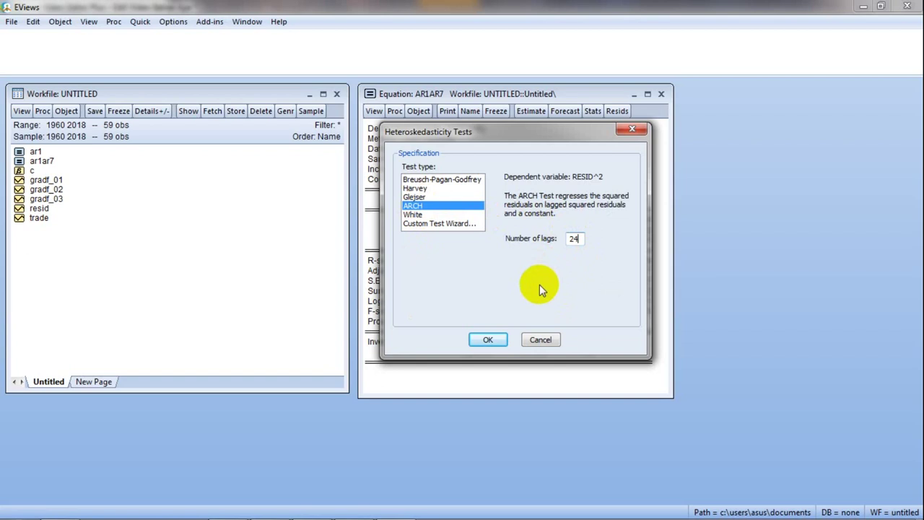
{"action": "left_click", "coordinate": [487, 341]}
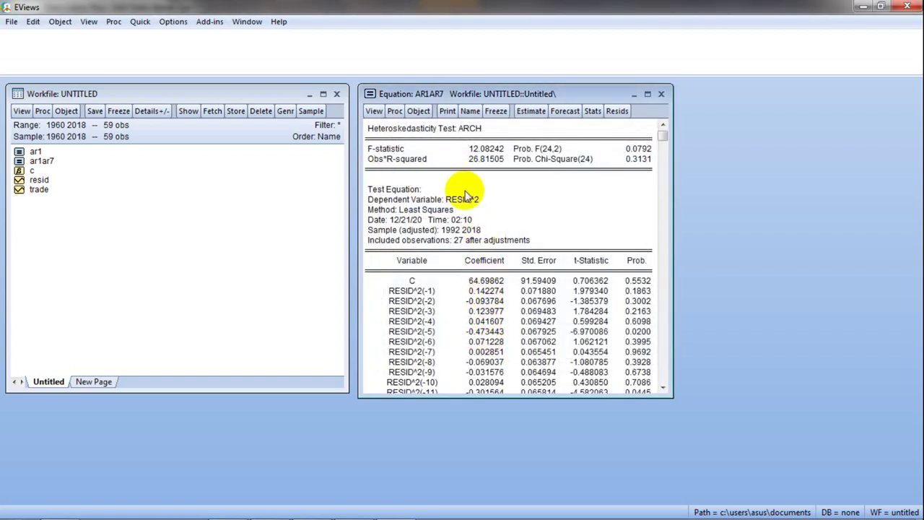
{"action": "left_click", "coordinate": [385, 160]}
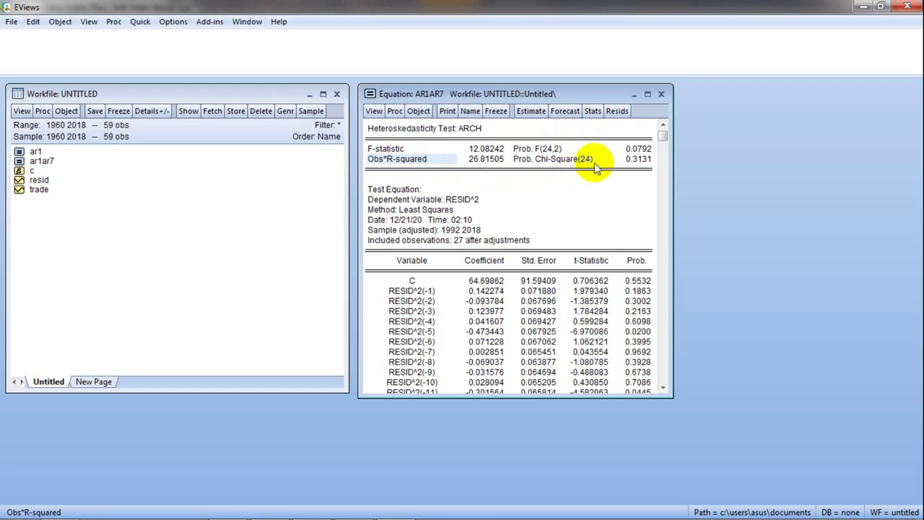
{"action": "left_click", "coordinate": [638, 162]}
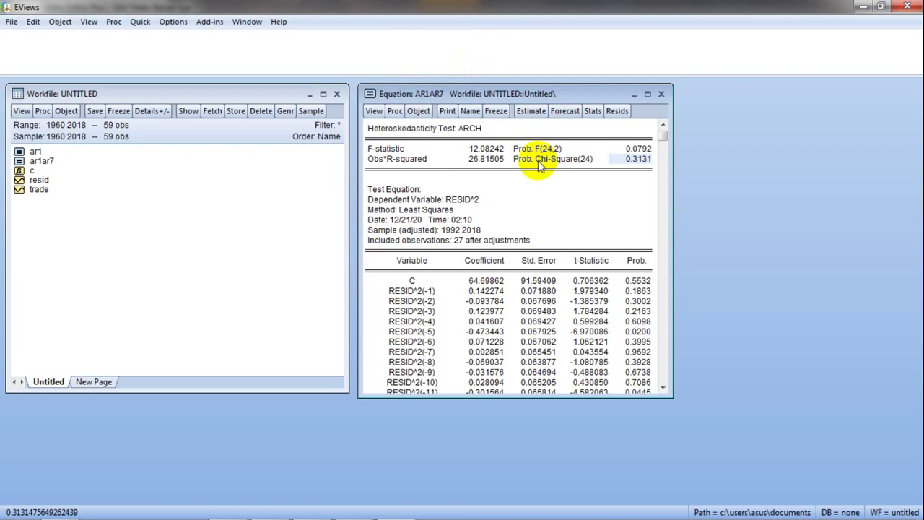
Change the AR1AR7 equation's estimation method to ARCH - Autoregressive Conditional Heteroskedasticity, keeping the specification "d(trade) c ar(1) ar(7)"
{"action": "left_click", "coordinate": [531, 111]}
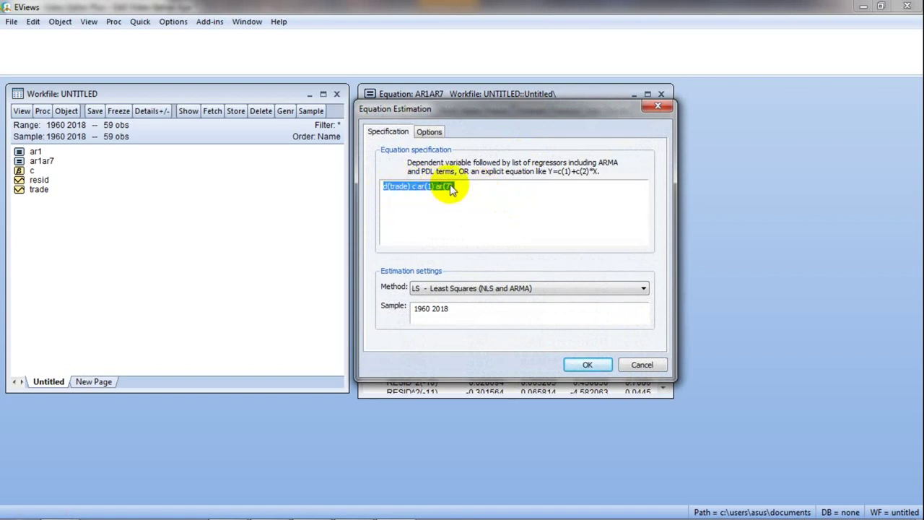
{"action": "left_click", "coordinate": [542, 298]}
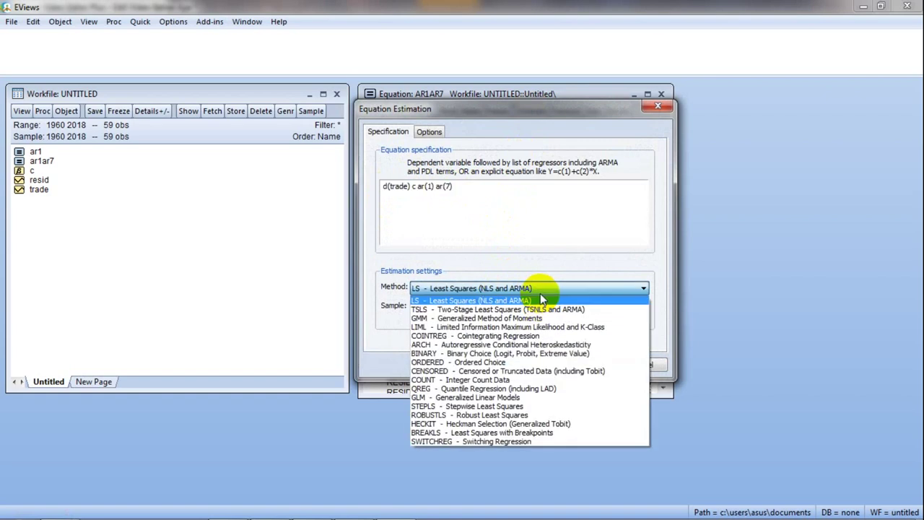
{"action": "left_click", "coordinate": [466, 345]}
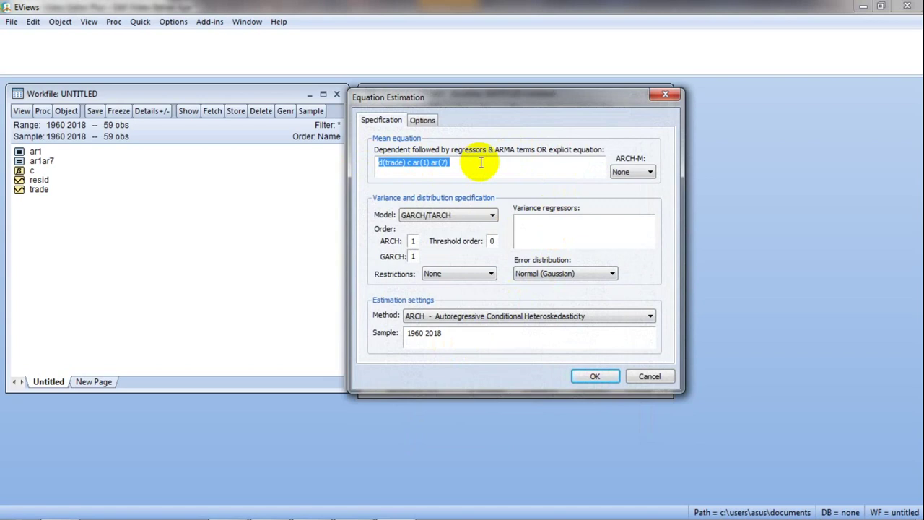
Try a GARCH order of 0 in the variance specification
{"action": "left_click", "coordinate": [410, 256]}
{"action": "key", "text": "BackSpace"}
{"action": "type", "text": "0"}
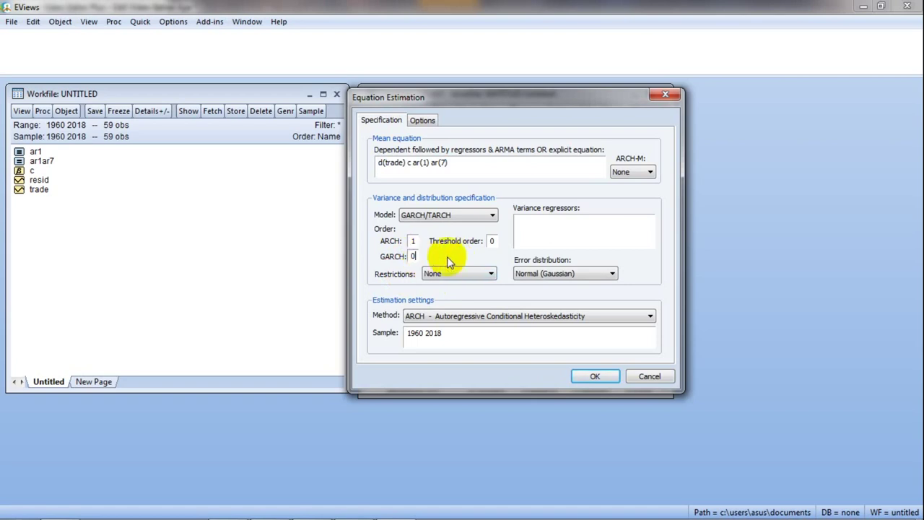
Set the GARCH order to 1 and estimate the GARCH/TARCH model with ARCH order 1, threshold order 0 and normal (Gaussian) errors
{"action": "key", "text": "BackSpace"}
{"action": "type", "text": "1"}
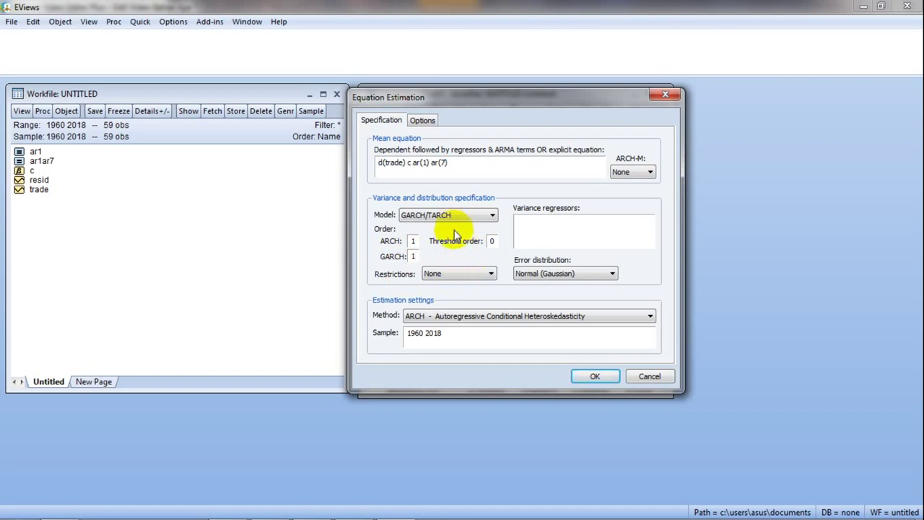
{"action": "key", "text": "Tab"}
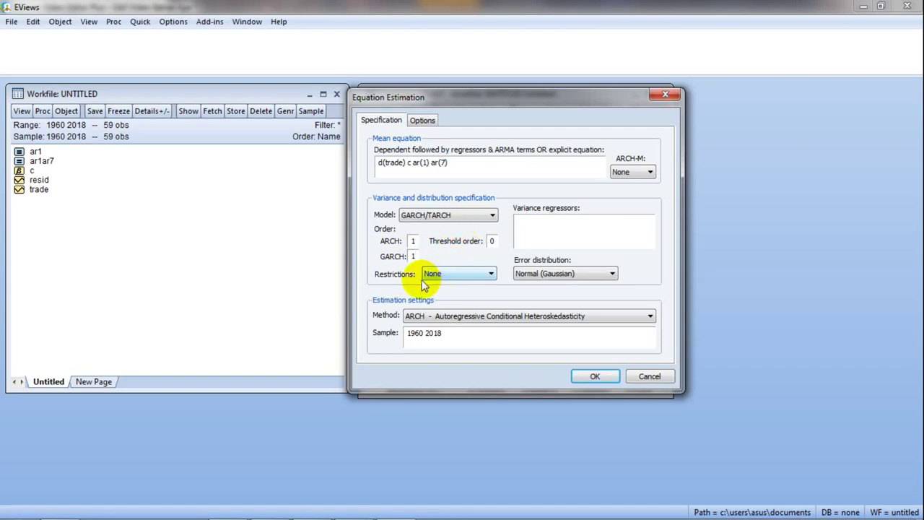
{"action": "left_click", "coordinate": [602, 378]}
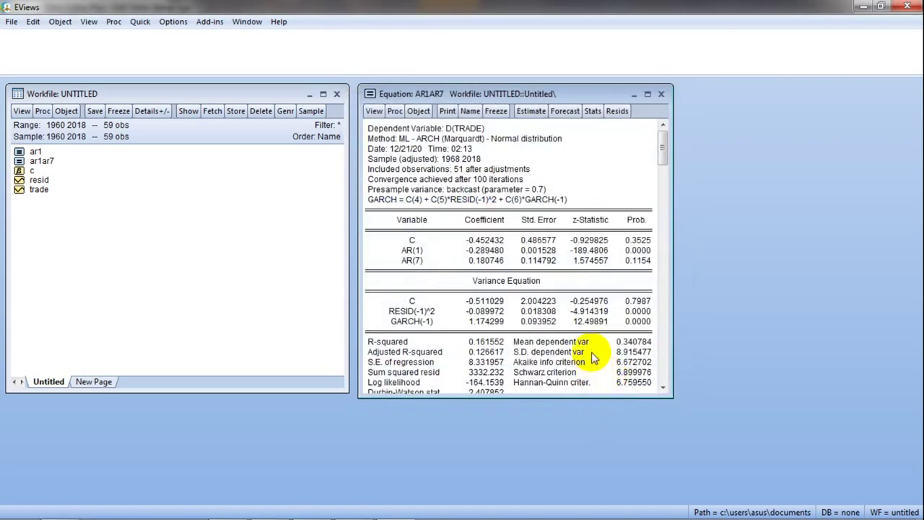